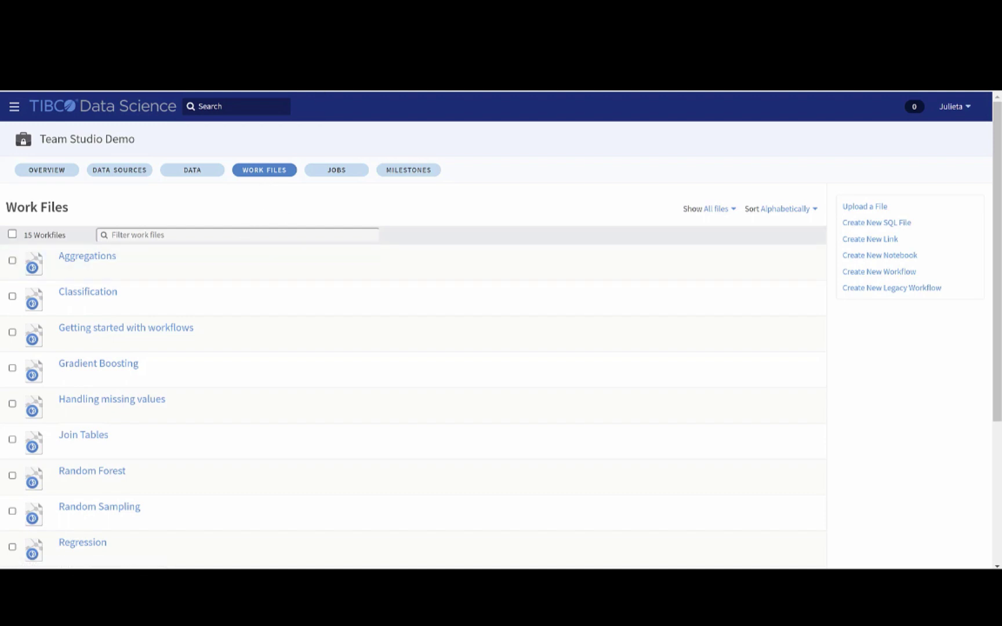
- Open the Aggregations workflow so the Titanic.csv passenger preview appears
click(108, 258)
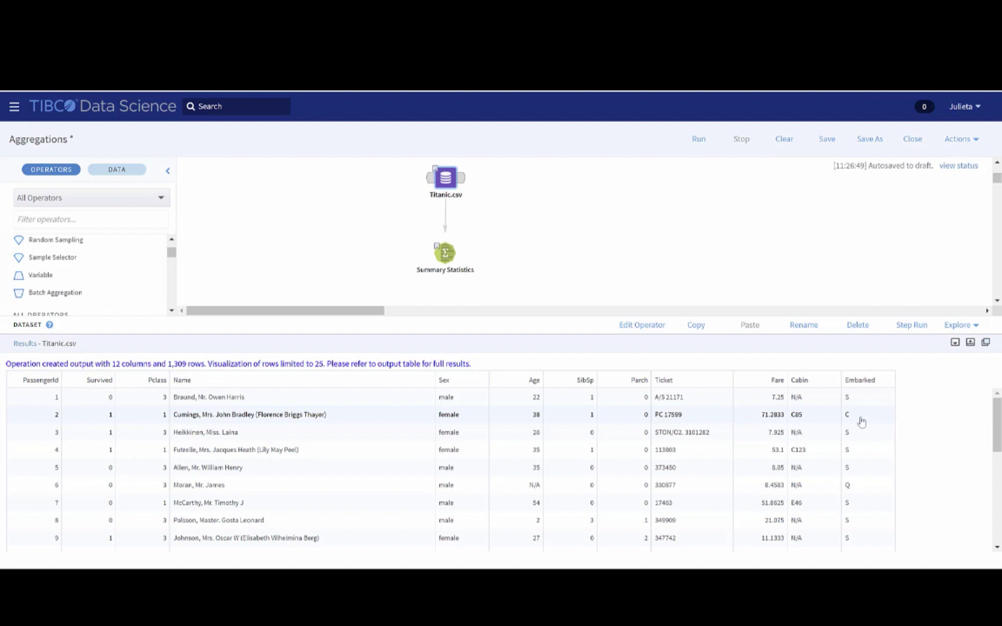
click(445, 253)
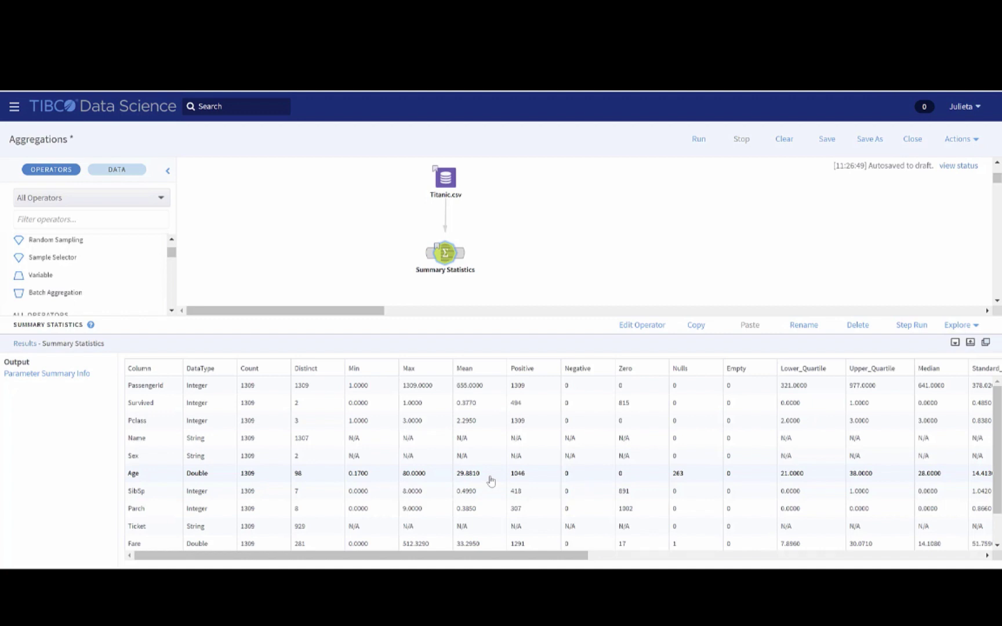
click(450, 187)
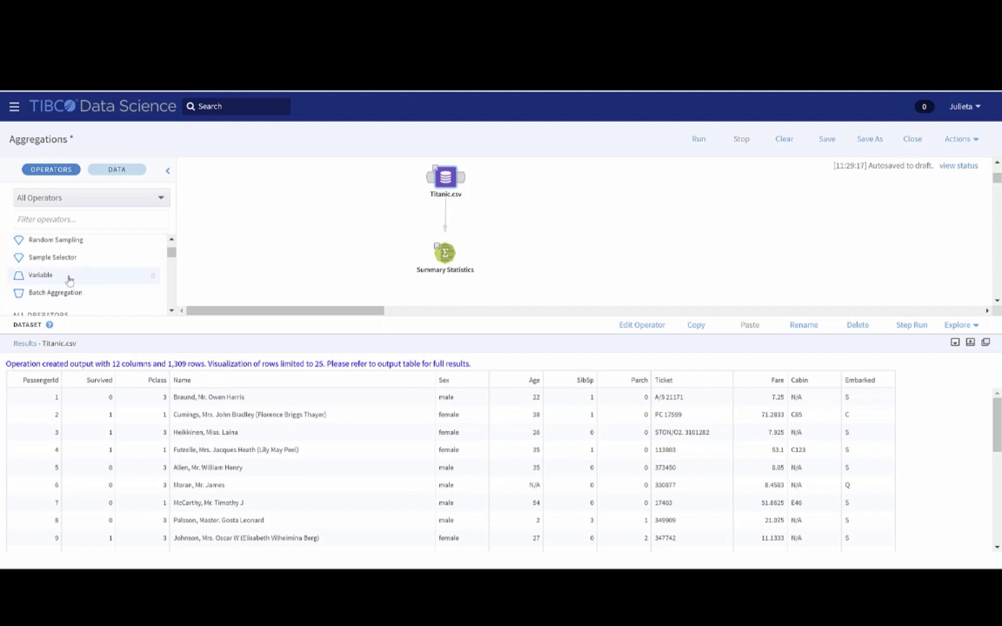
- Drop a Variable operator on the canvas, connect Titanic.csv to it, and open its properties
drag(70, 280, 512, 221)
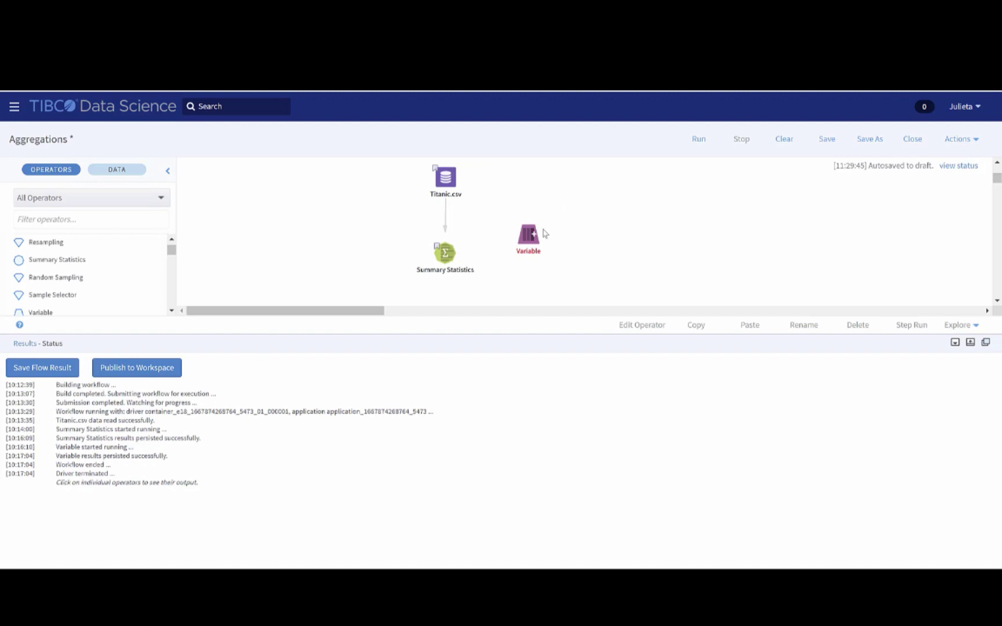
mouse_move(530, 237)
mouse_move(460, 179)
drag(462, 181, 538, 186)
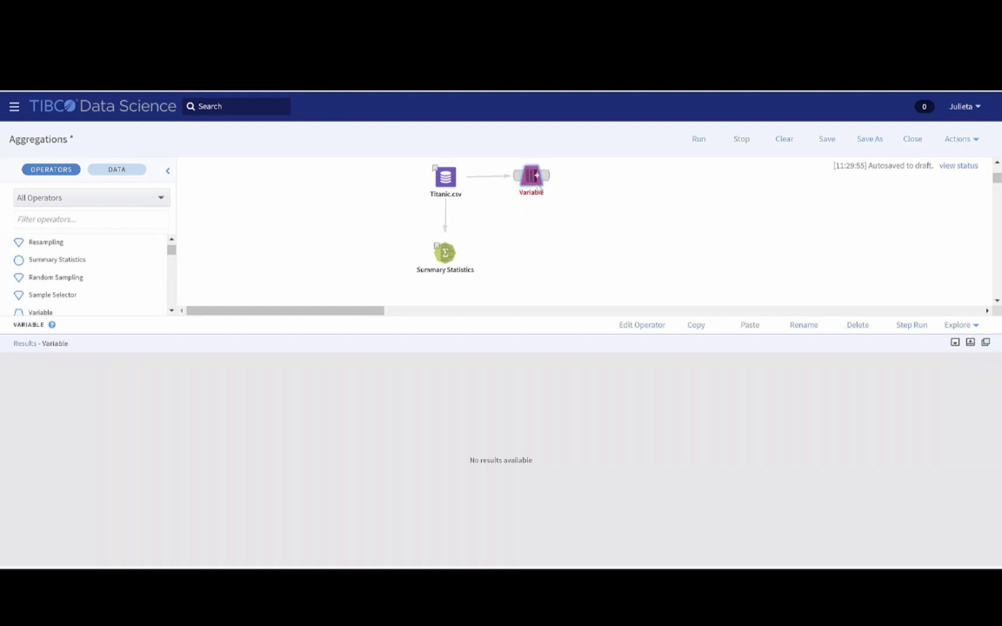
right_click(537, 186)
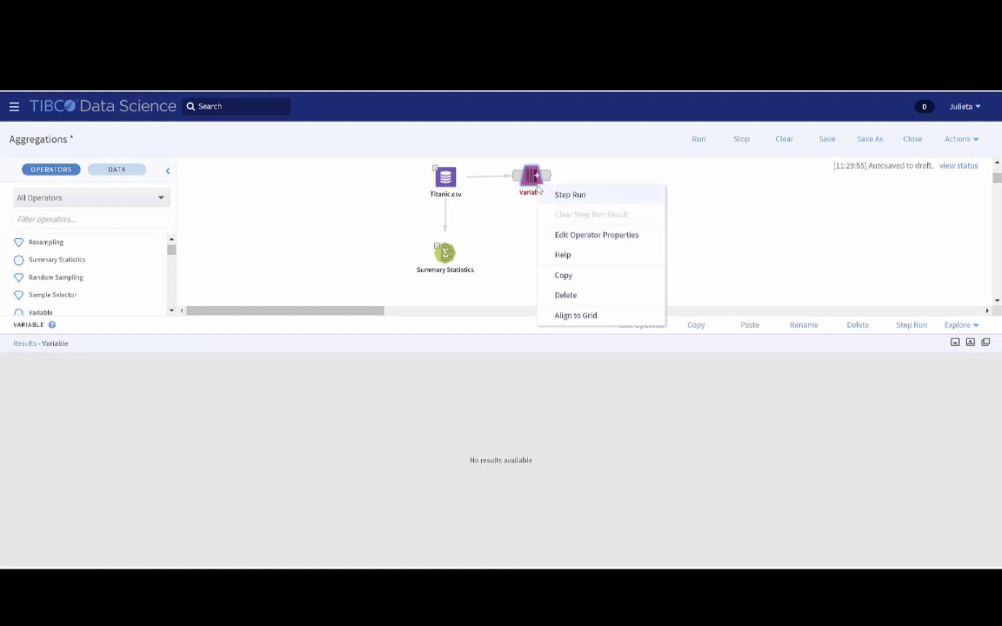
click(586, 236)
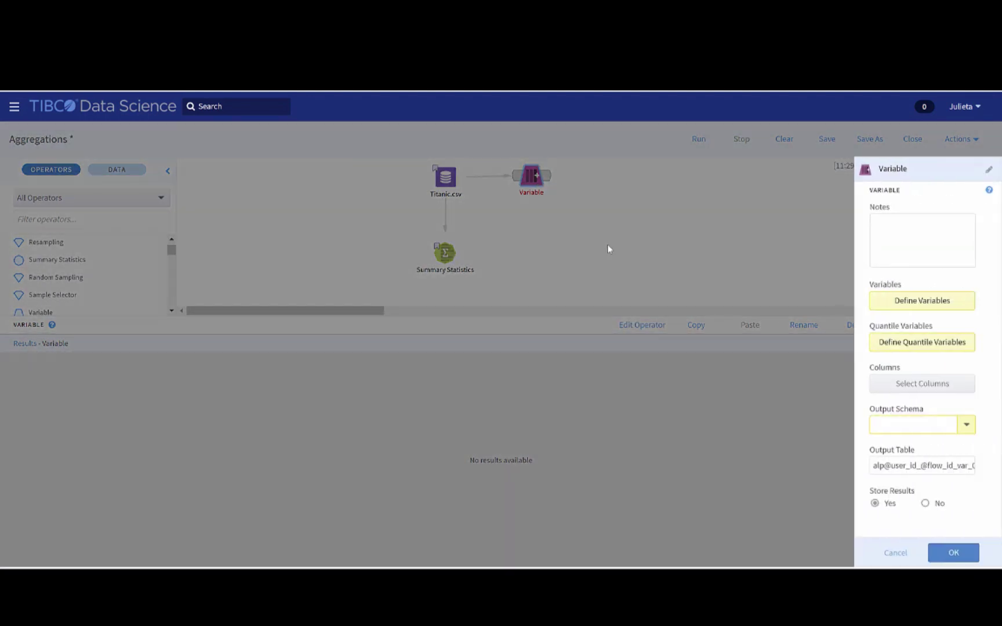
- Define a new variable named Title with data type CHAR
click(962, 305)
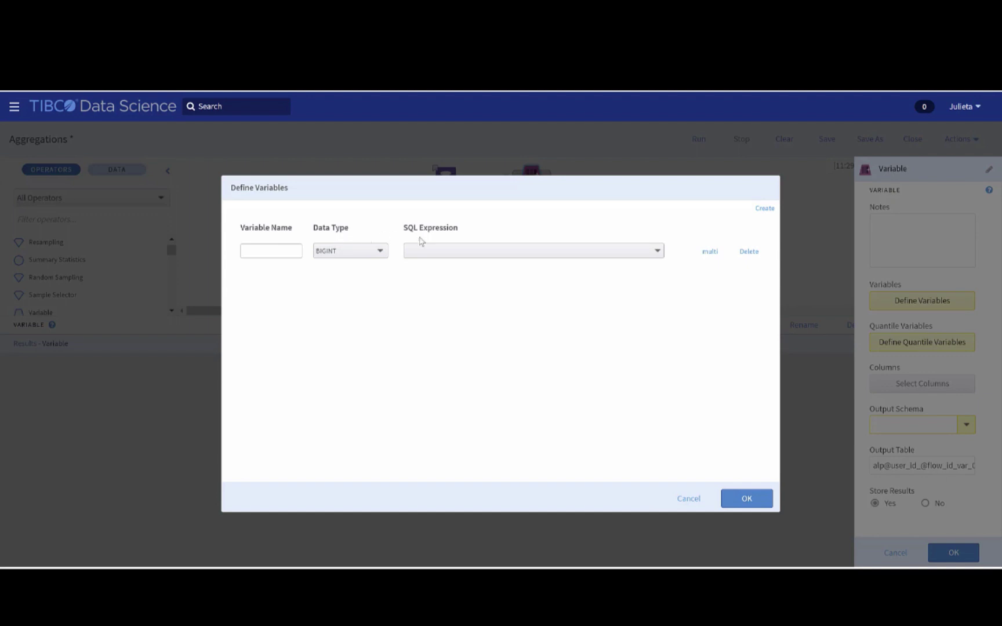
click(253, 253)
text(1)
text(itl)
text(e)
click(380, 251)
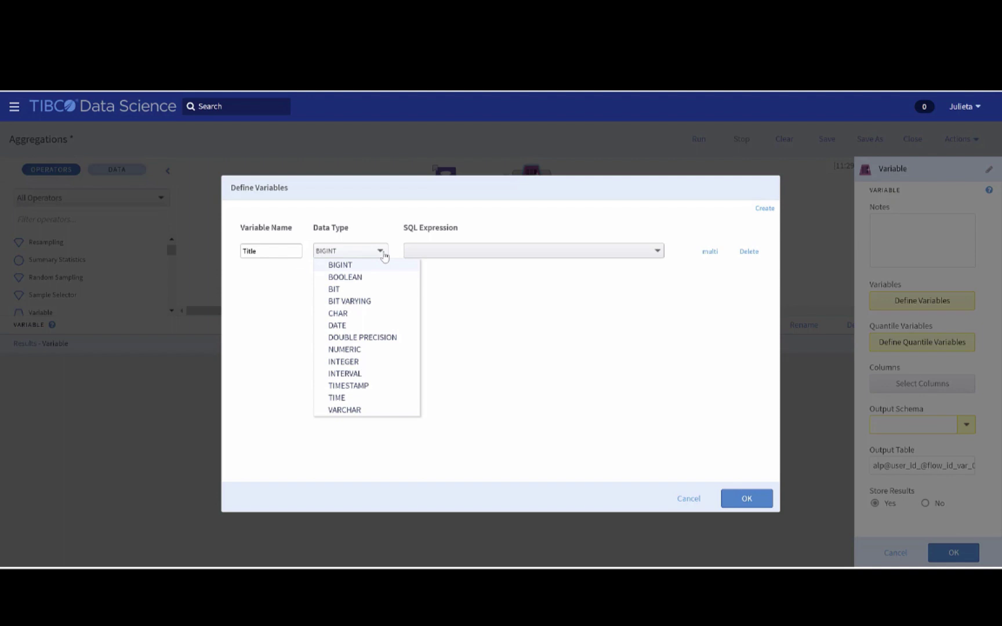
click(350, 315)
- Give Title the SQL expression REGEXP_EXTRACT(Name, '(.*)\\,(.*)\\.(.*)',2) and accept it
click(439, 255)
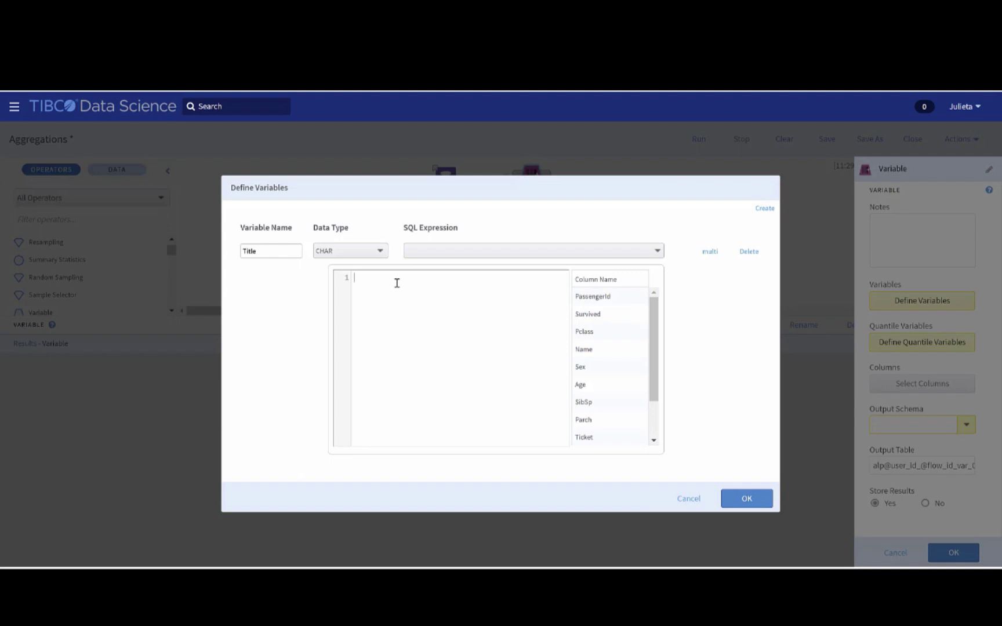
text(REGEXP_EXTRACT())
key(Left)
text('')
key(Left)
text(Name, '(.*)\\)
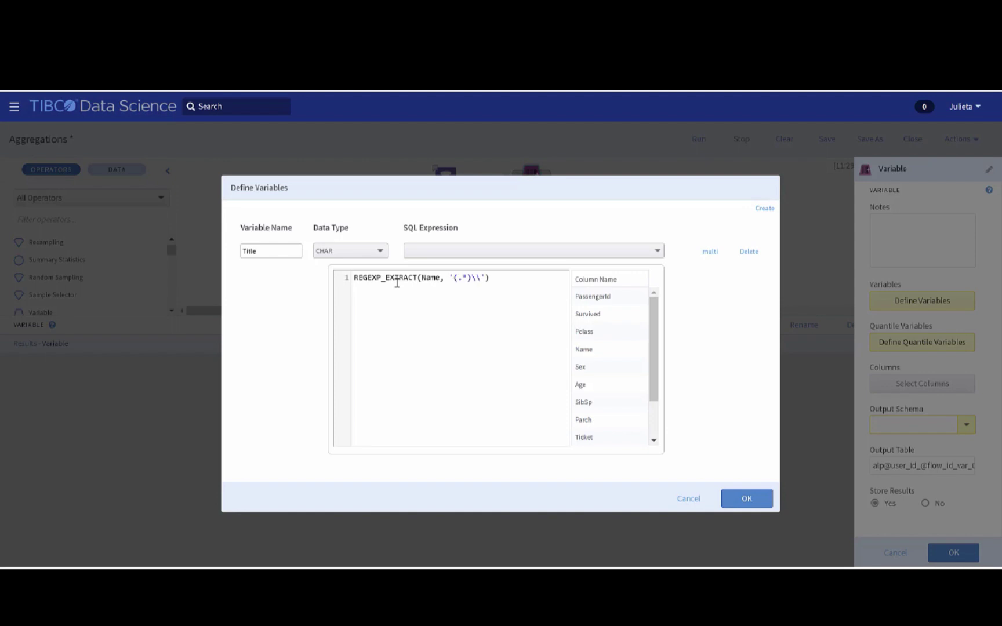
text(,(.*)\\.()
text(.*)',2)
click(767, 503)
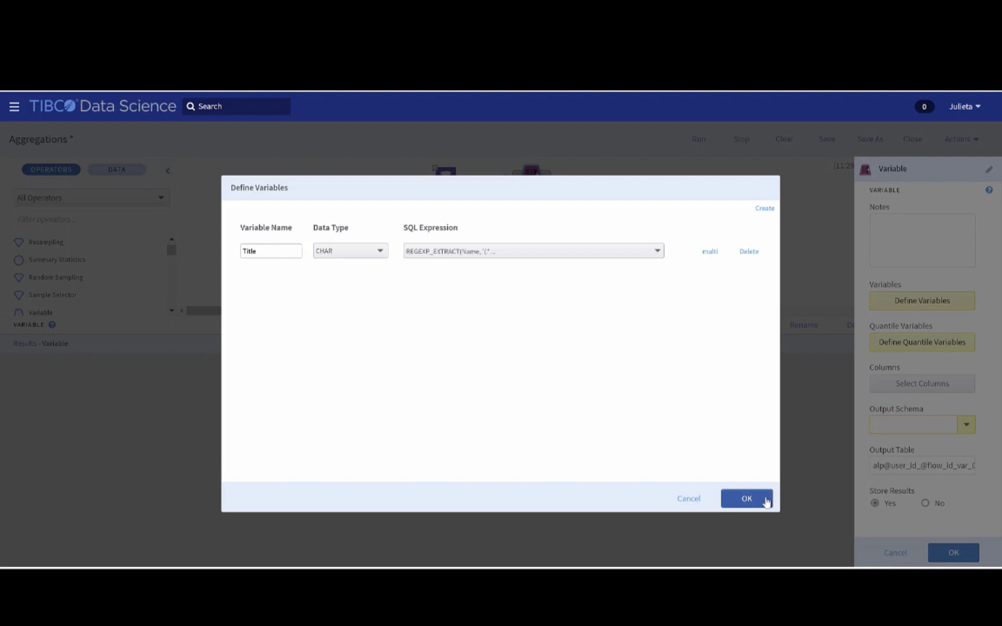
- Save the Title variable, then read the Variables parameter notes in the Variable operator help
click(767, 502)
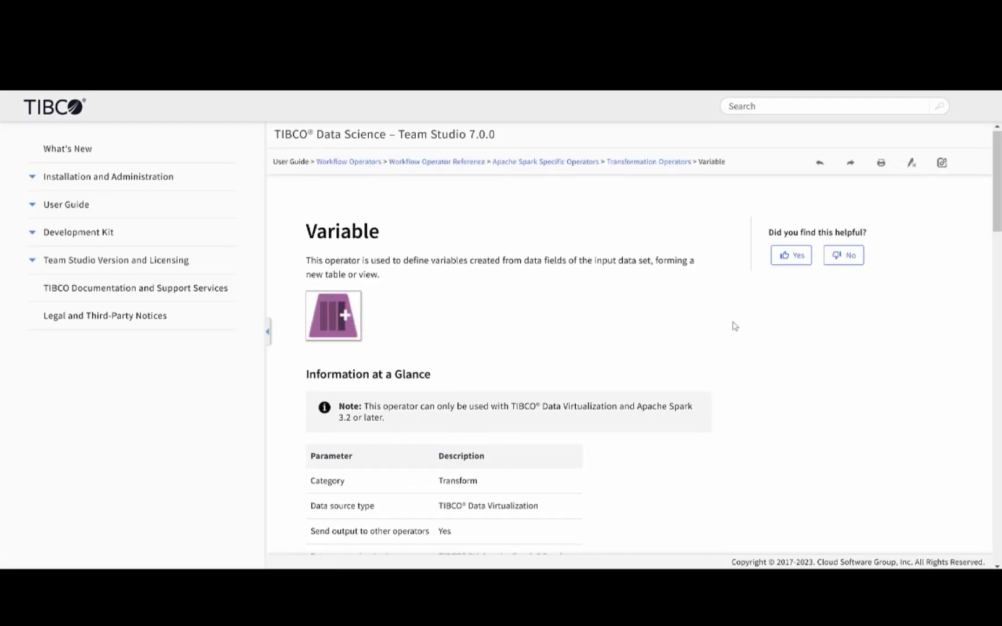
scroll(734, 326, down, 5)
scroll(735, 326, down, 5)
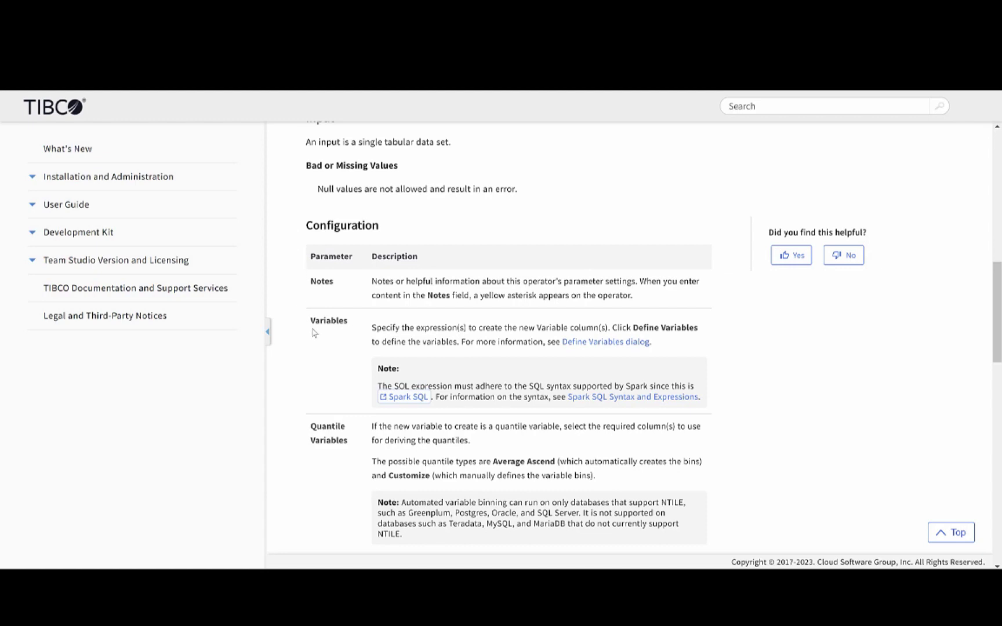
drag(311, 323, 353, 330)
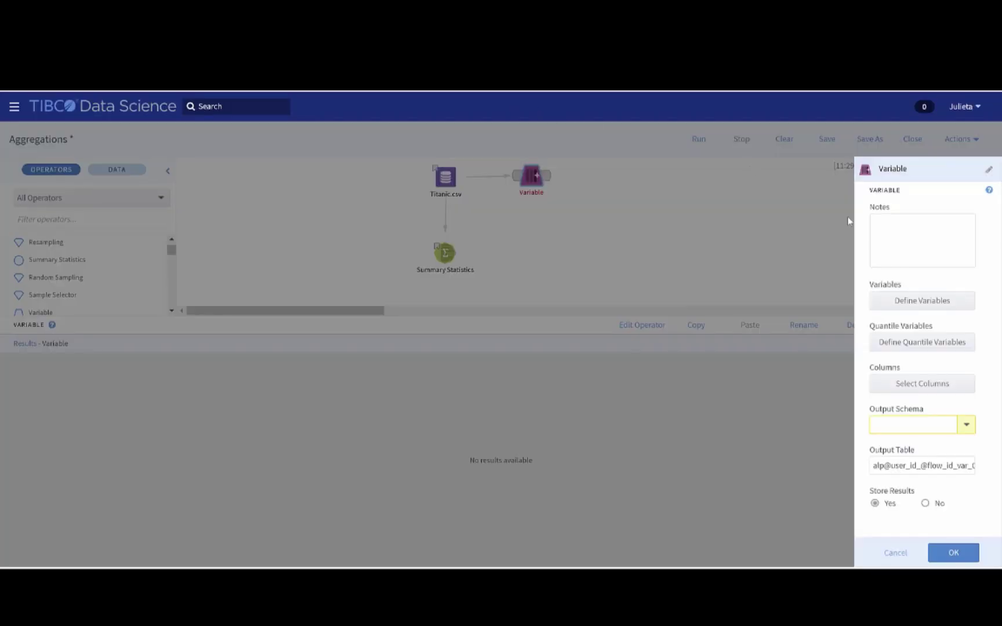
- Choose the Variable output columns and view the 1,309-row output with its new Title column
click(966, 391)
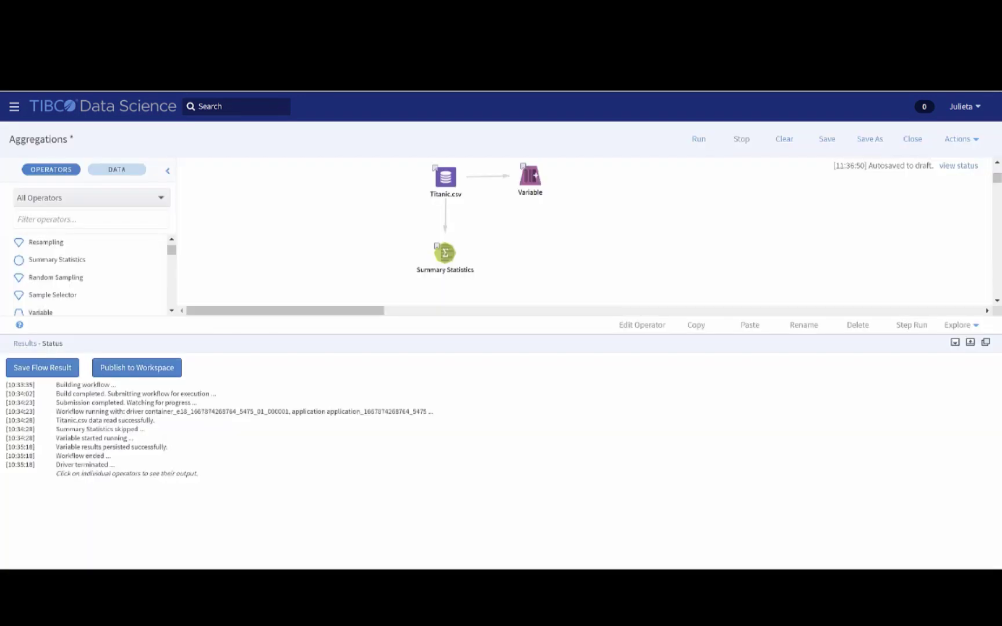
click(530, 181)
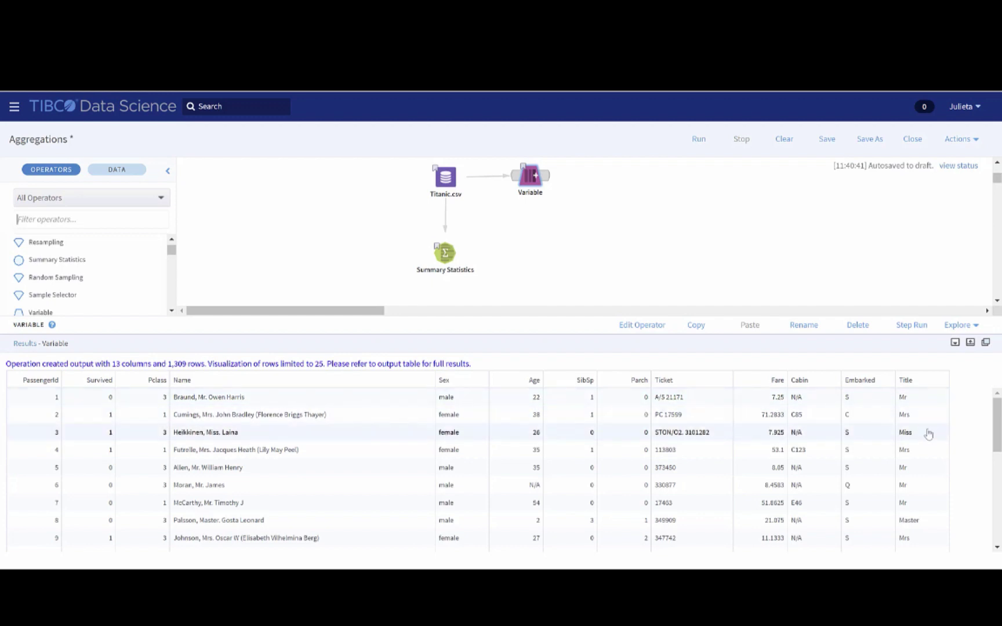
- Filter operators by 'Bat', add Batch Aggregation, and connect the Variable output to it
click(94, 221)
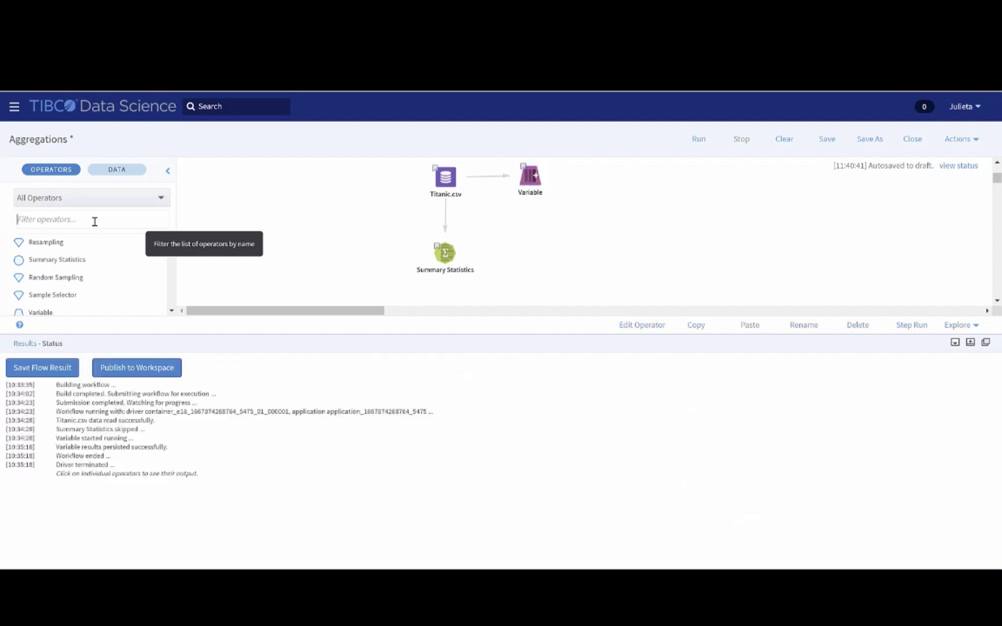
text(Bat)
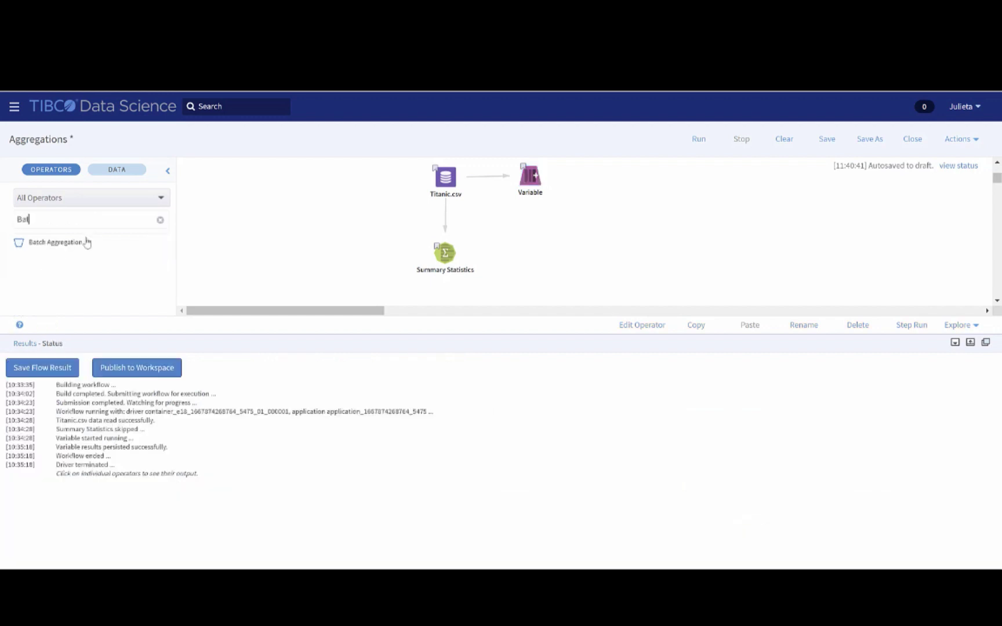
drag(85, 239, 620, 237)
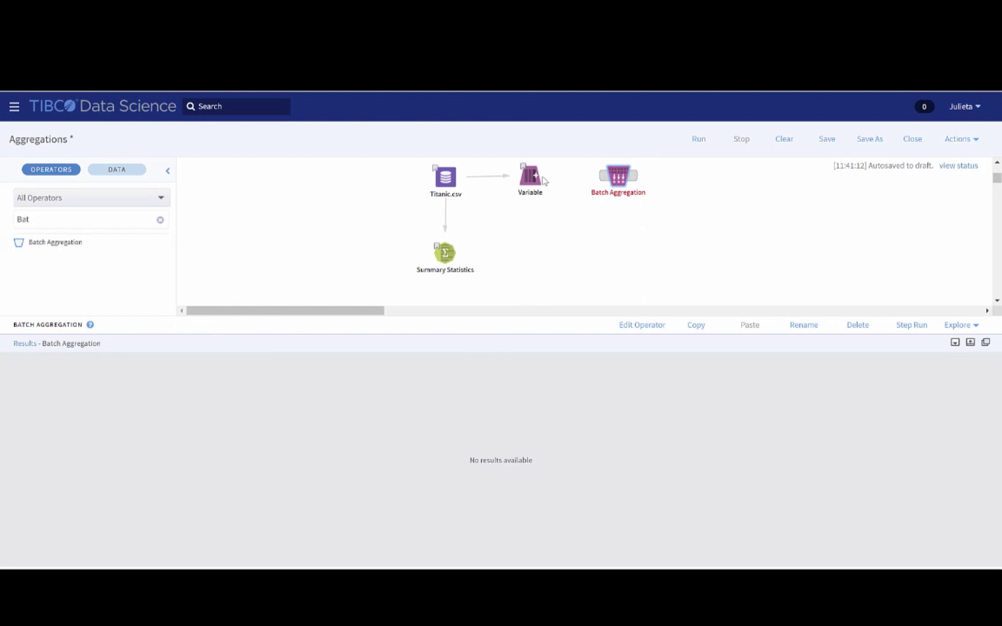
mouse_move(547, 179)
drag(547, 180, 627, 180)
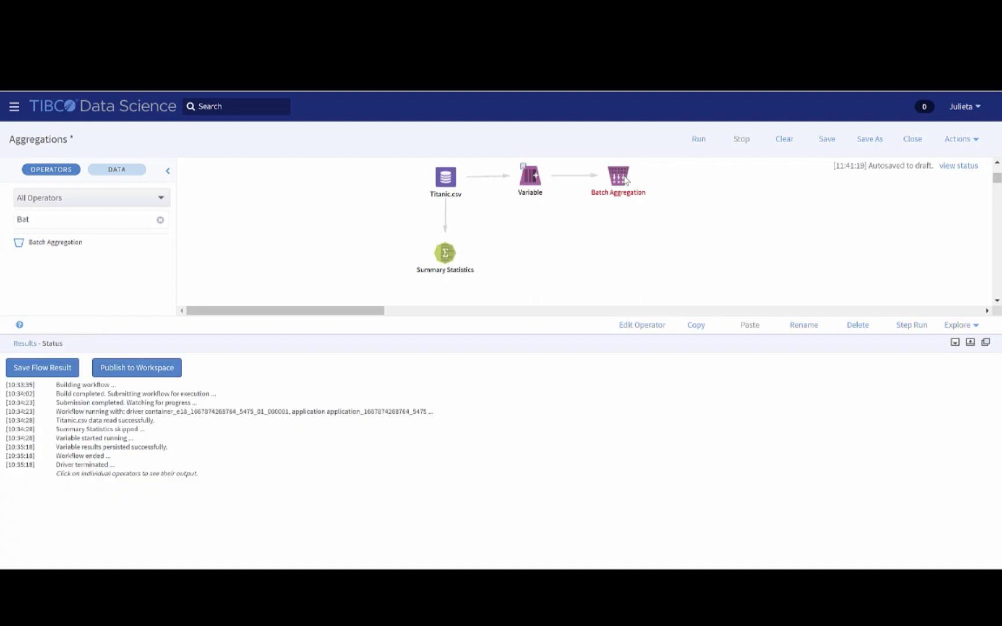
right_click(625, 180)
- Open the Batch Aggregation properties and set Group By to the Title column
click(663, 225)
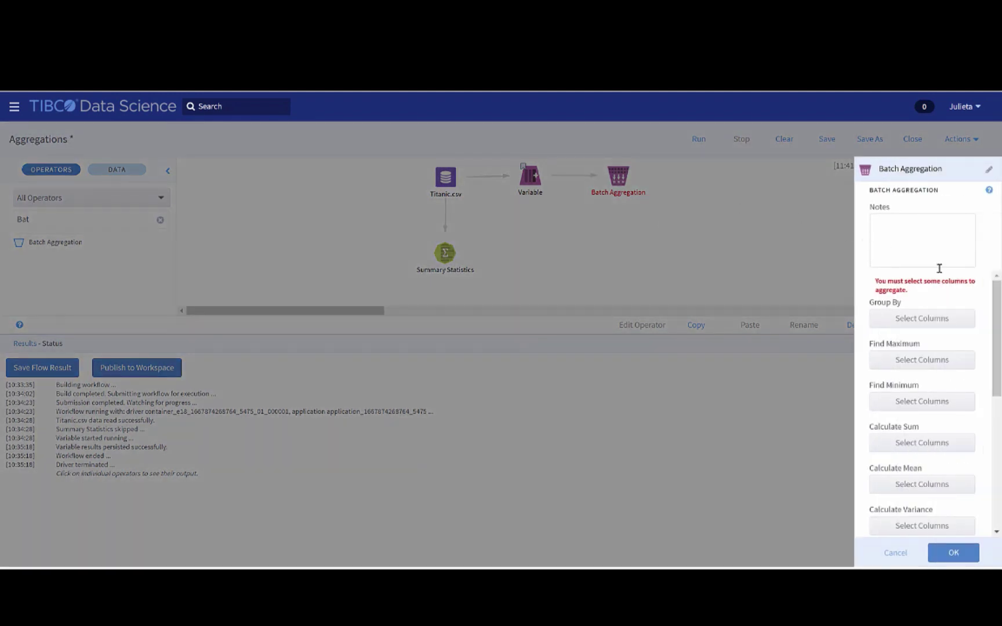
click(962, 323)
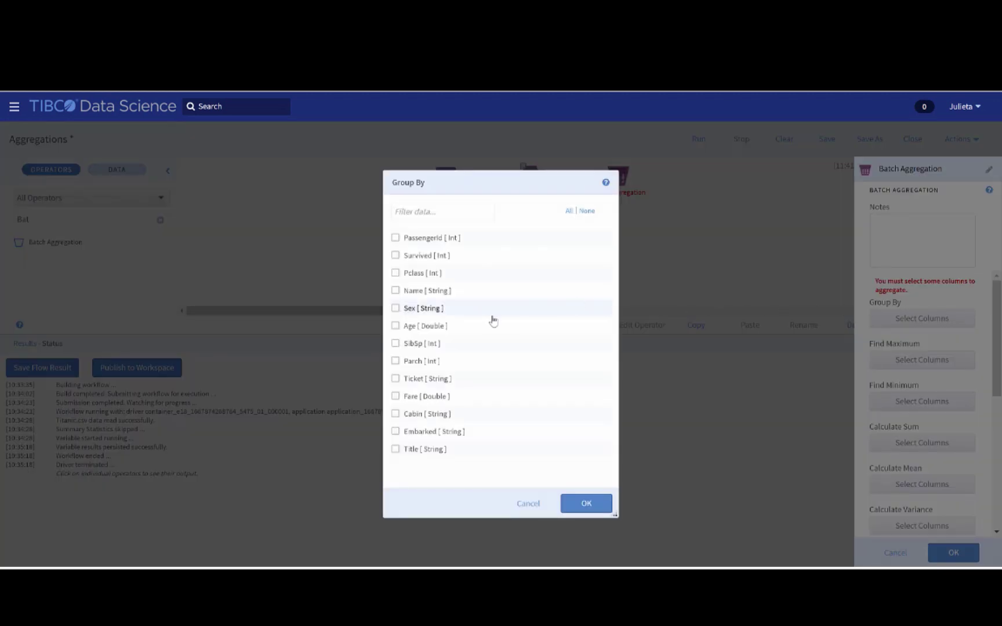
click(397, 449)
click(583, 506)
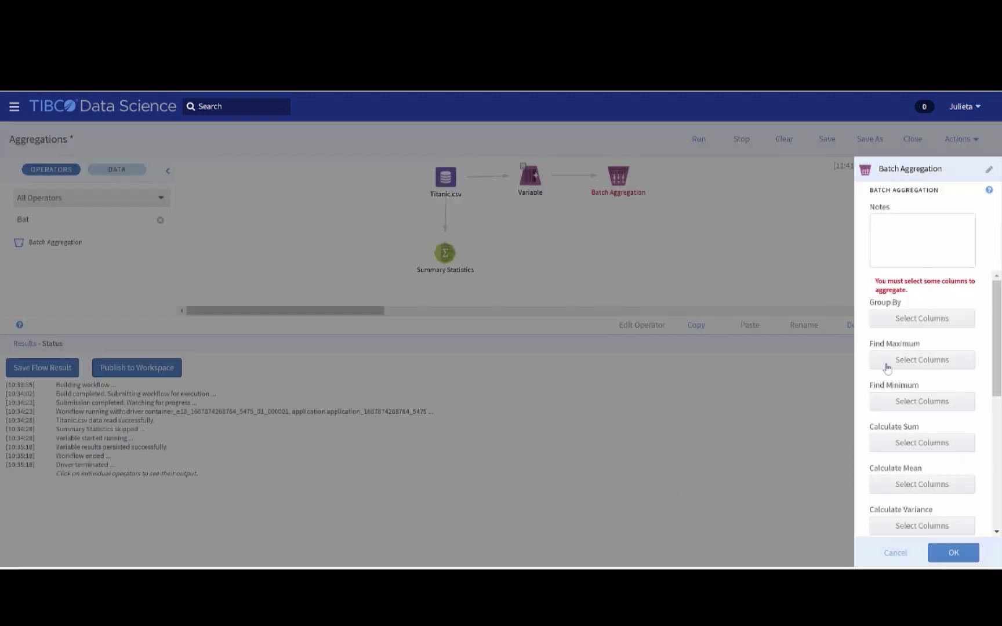
scroll(973, 338, down, 2)
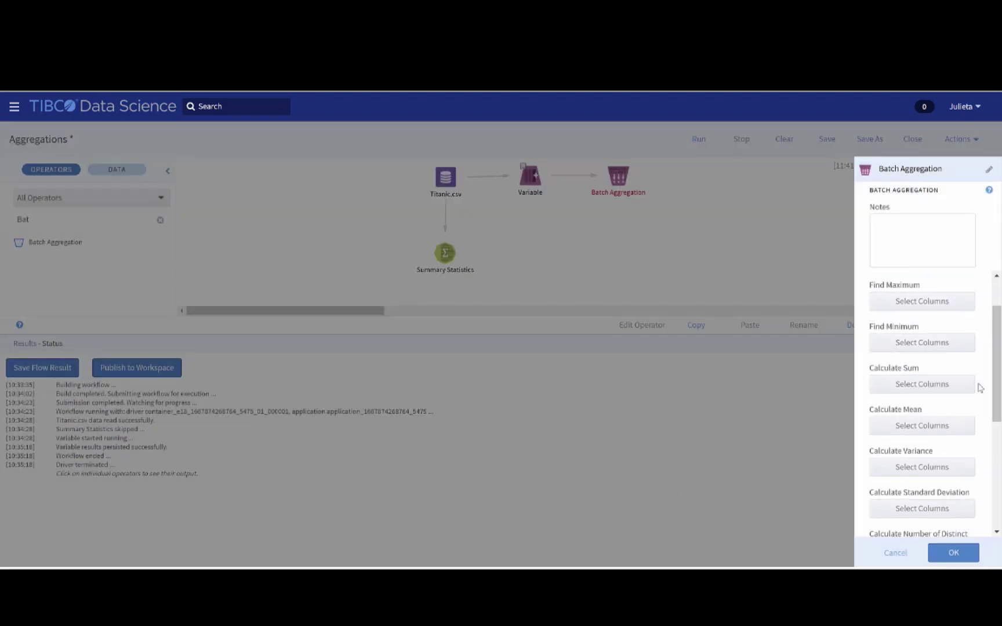
drag(998, 405, 999, 429)
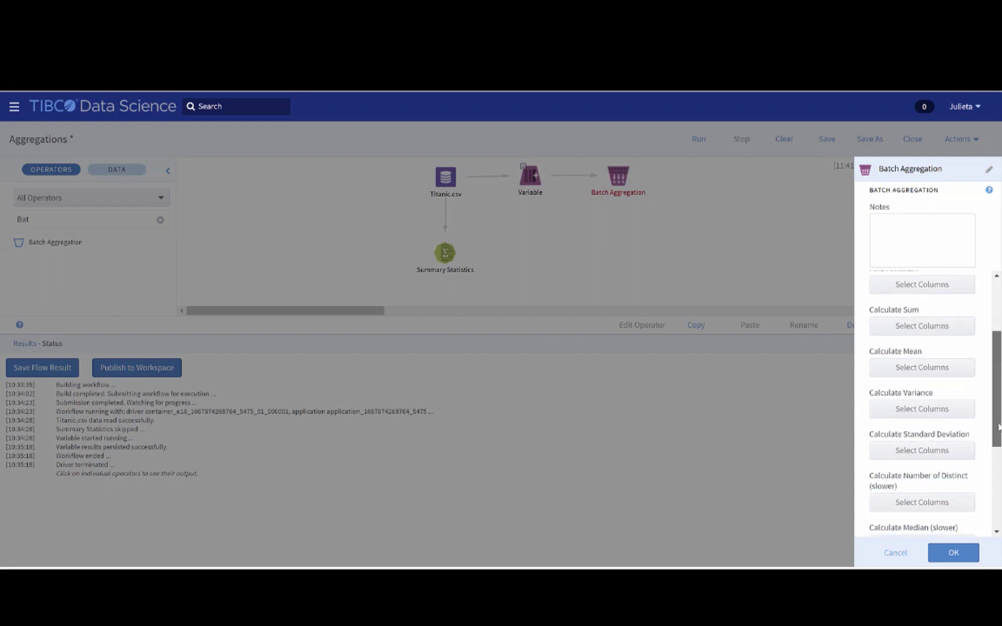
- Calculate the mean of Age and apply the Batch Aggregation settings
click(965, 374)
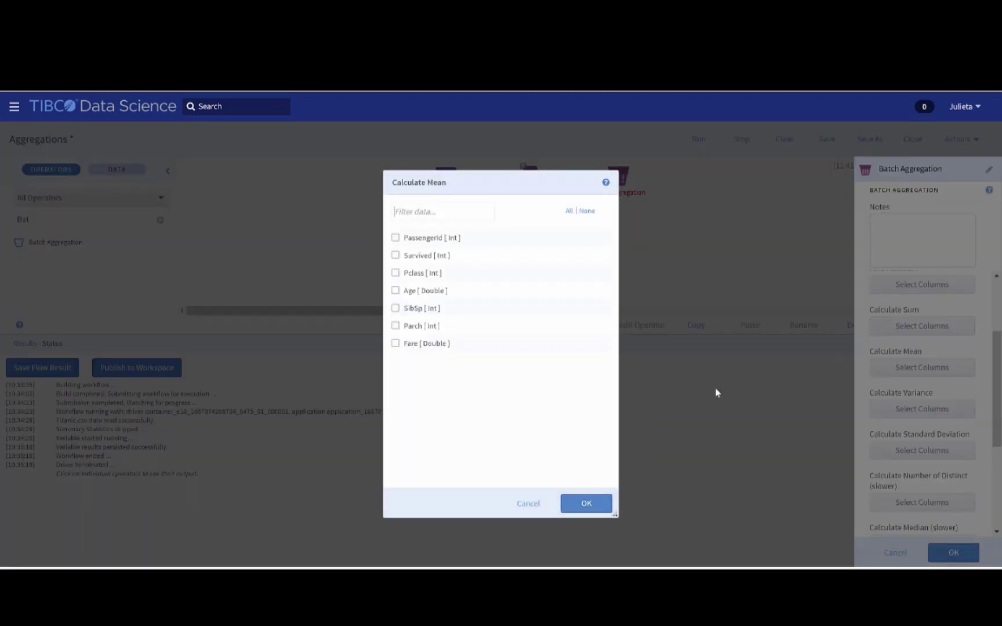
click(395, 290)
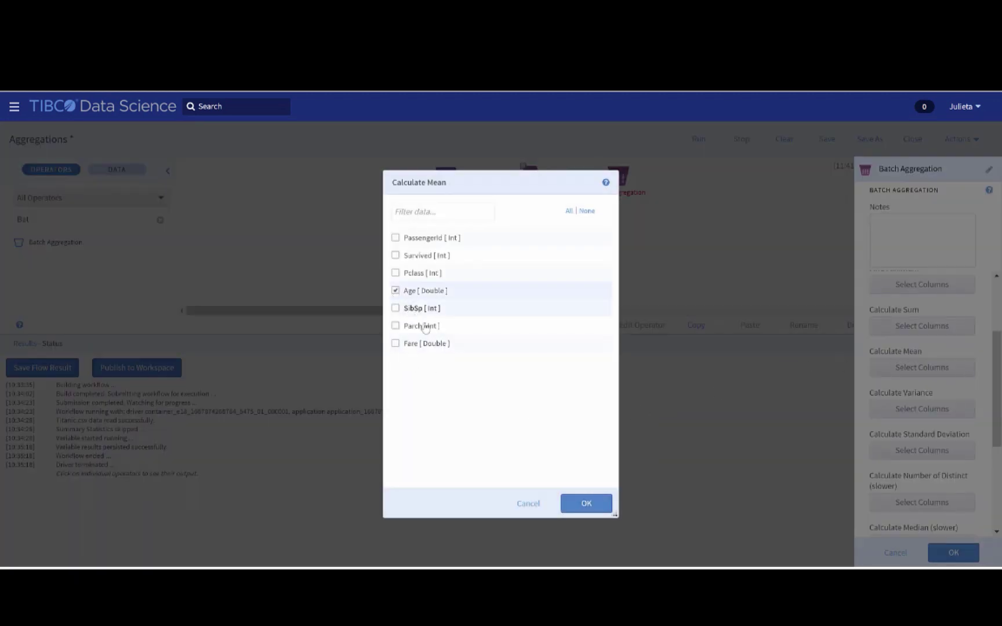
click(586, 503)
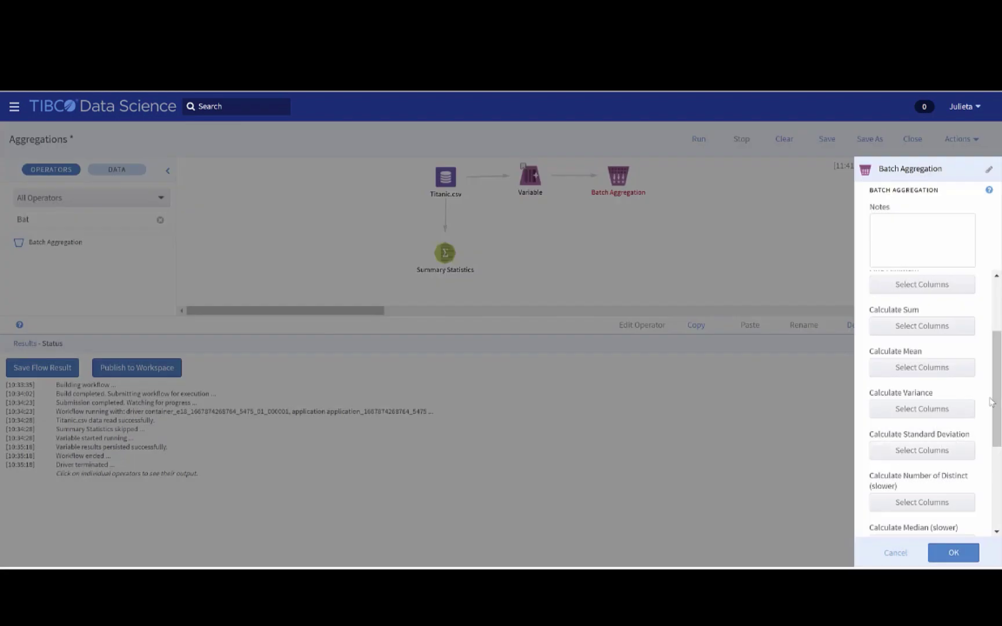
scroll(991, 401, down, 3)
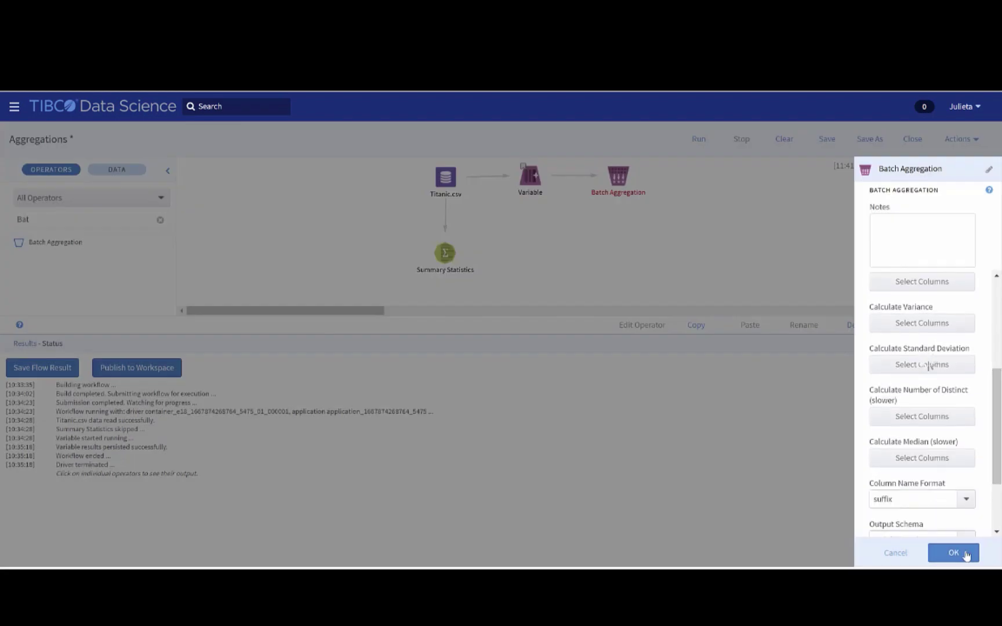
click(954, 553)
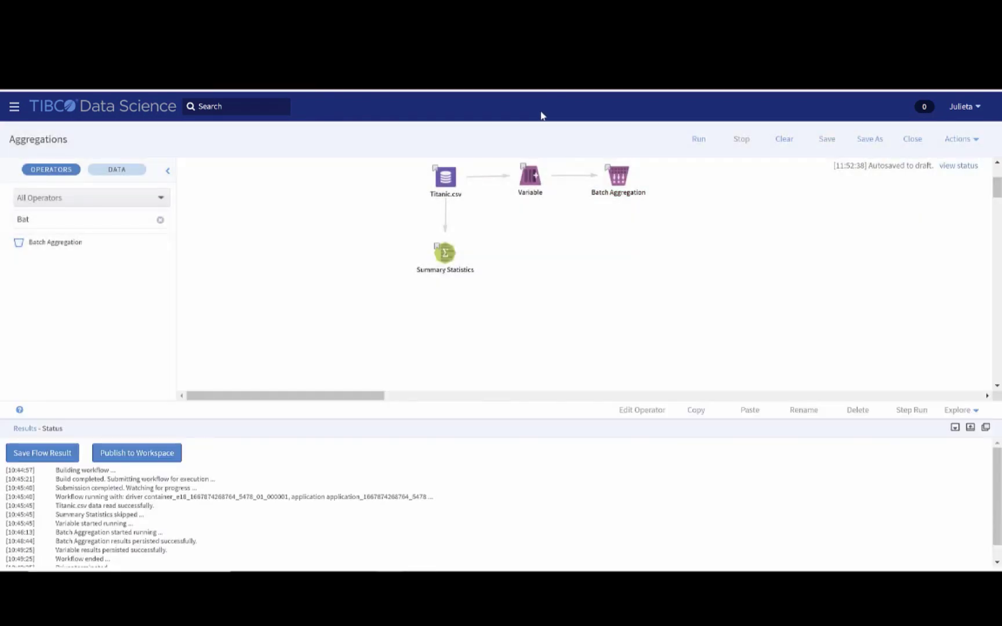
- Show the Batch Aggregation output sorted by group_size descending, with Mr (757, 32.2520) first
click(618, 178)
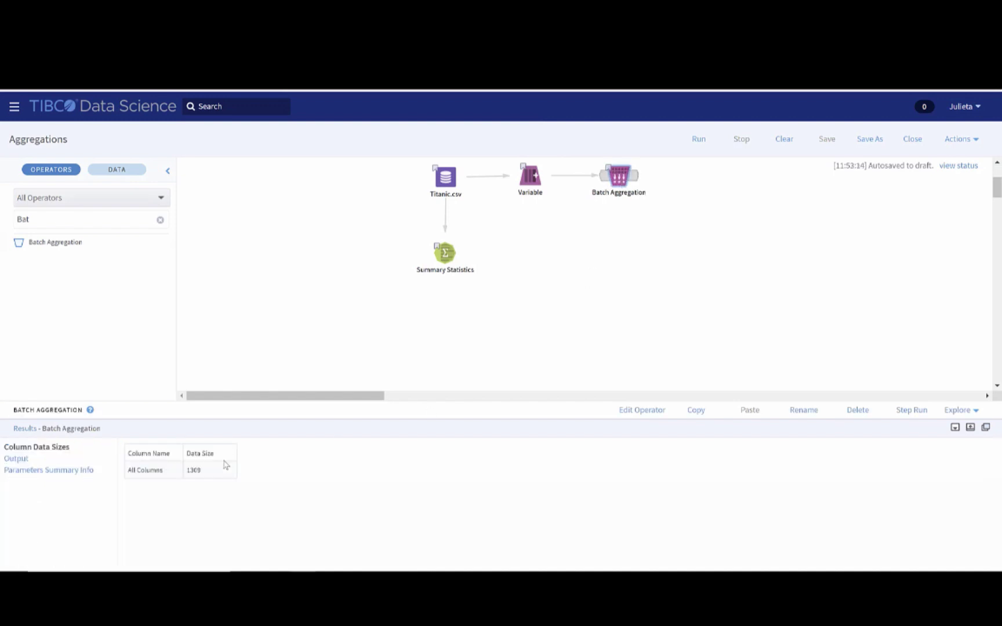
click(16, 459)
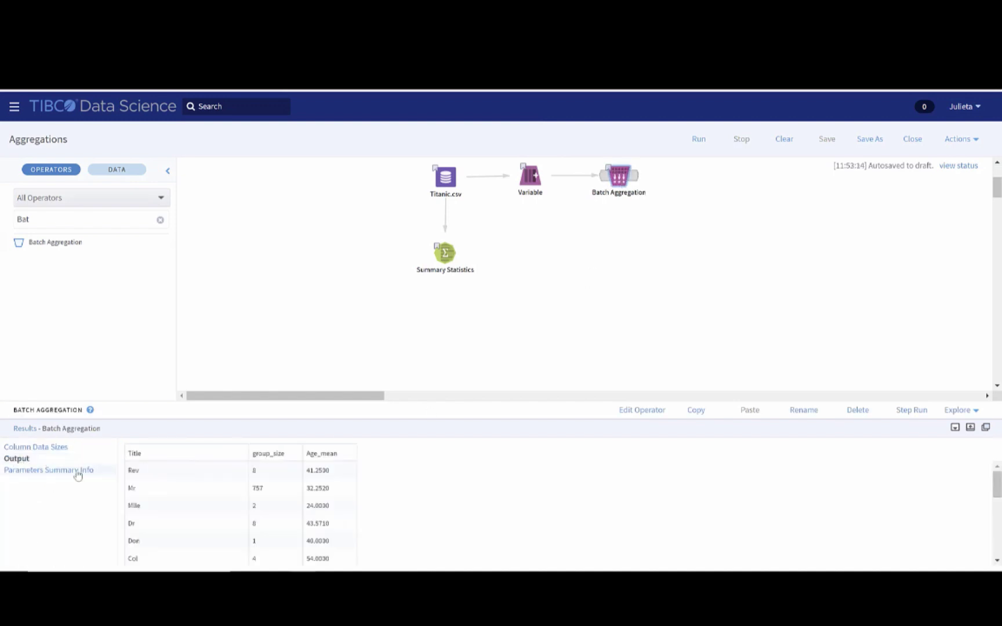
click(228, 467)
click(293, 456)
click(294, 456)
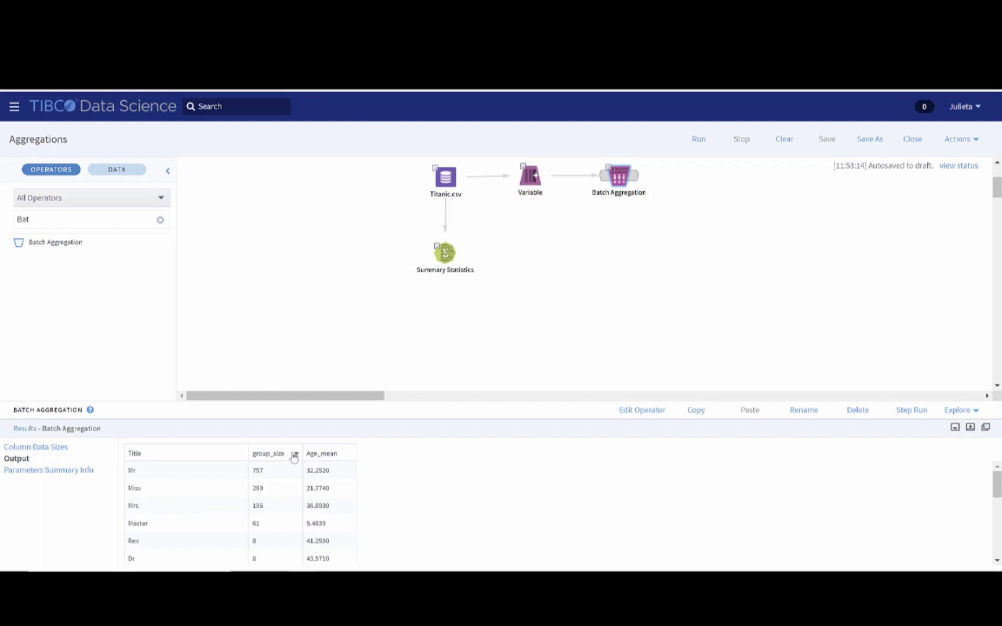